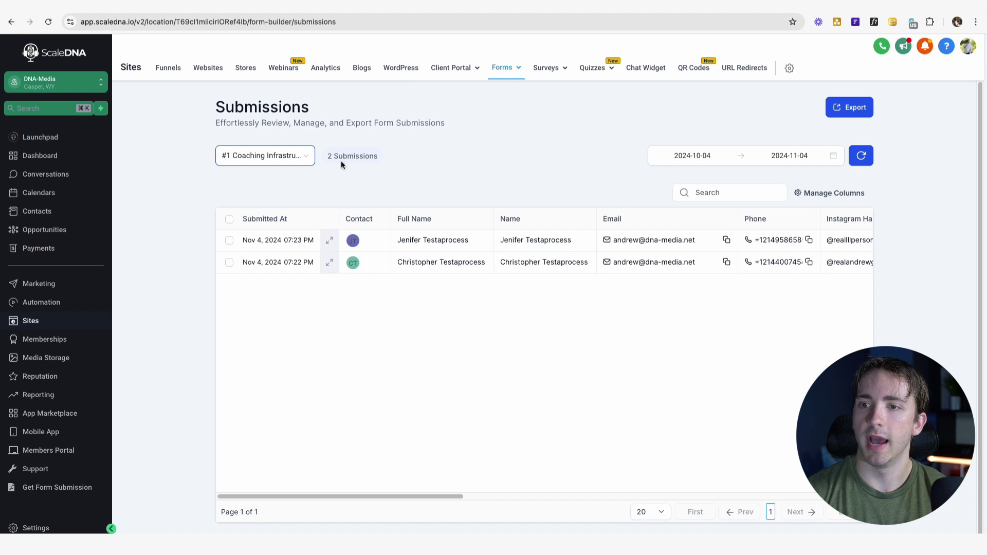
Step: Show the submissions of all forms instead of a single form
left_click(264, 162)
scroll(270, 237, "up", 3)
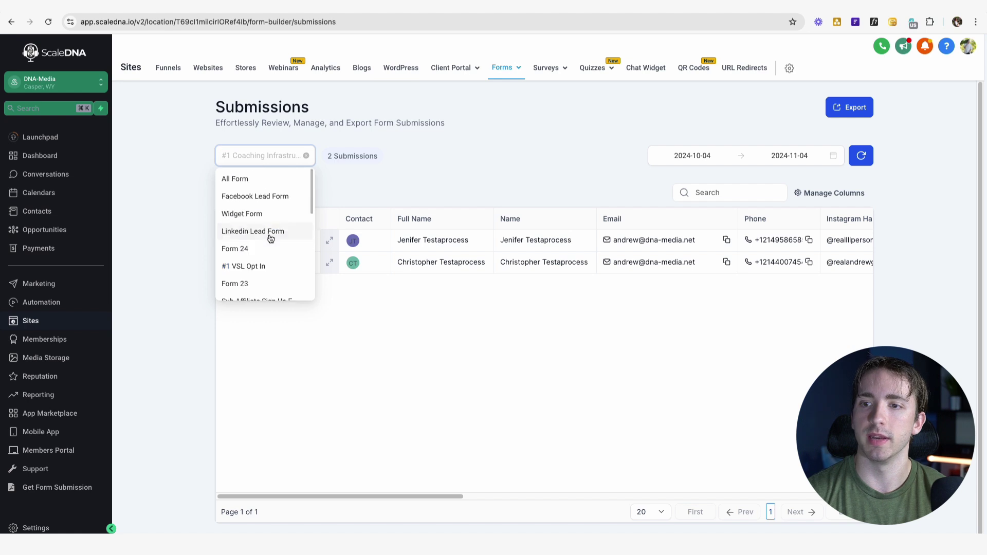
left_click(252, 177)
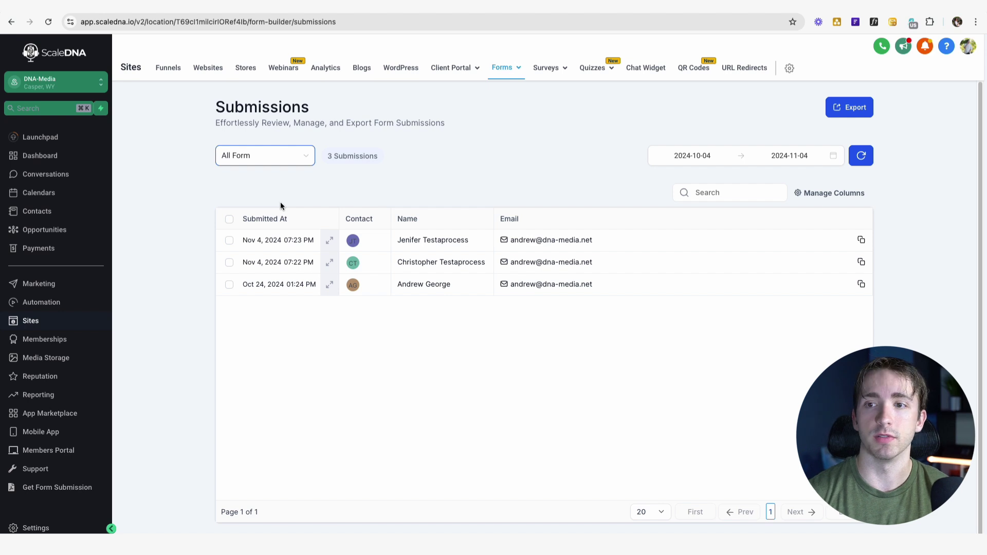
Step: Filter the form submissions to the #1 Coaching Infrastructure Onboarding Form
left_click(279, 158)
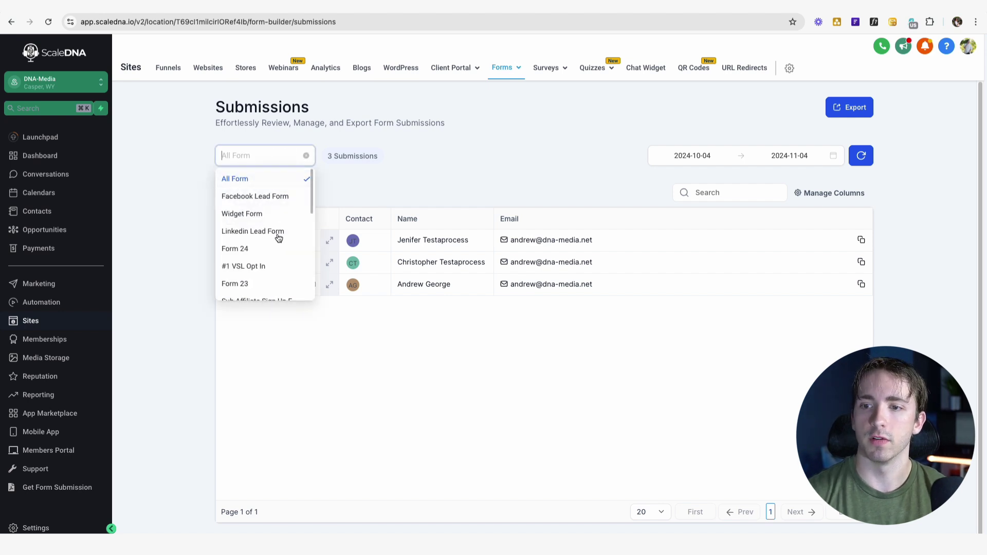
scroll(278, 237, "down", 5)
scroll(288, 270, "up", 2)
scroll(291, 273, "up", 3)
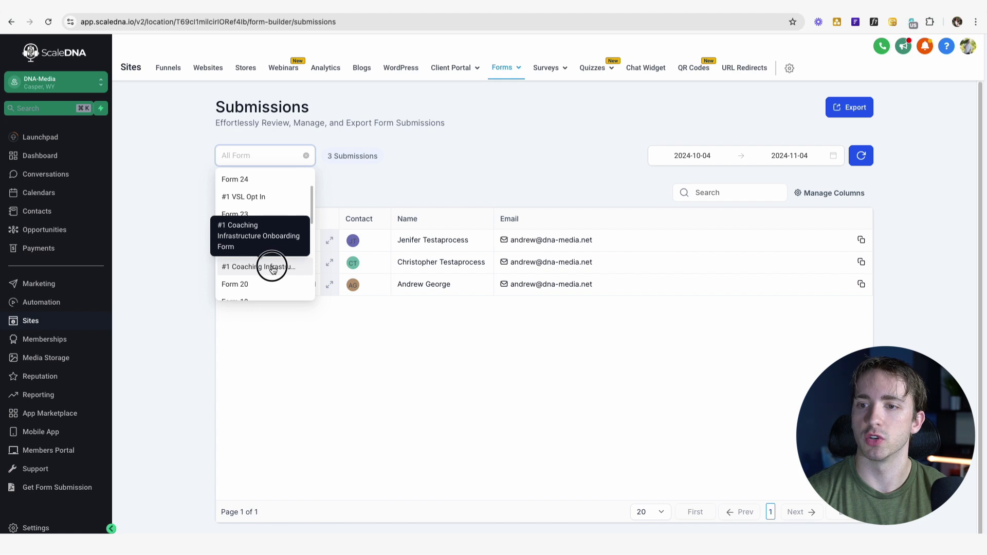
left_click(273, 267)
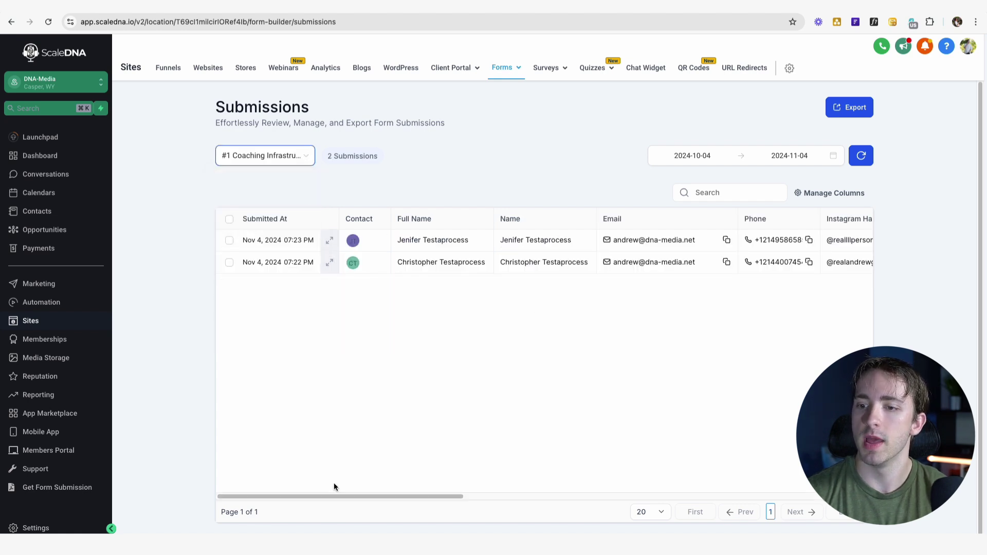
Step: Review the form's remaining answer columns, including both monthly revenue answers, through to the IP column
left_click_drag(290, 498, 473, 483)
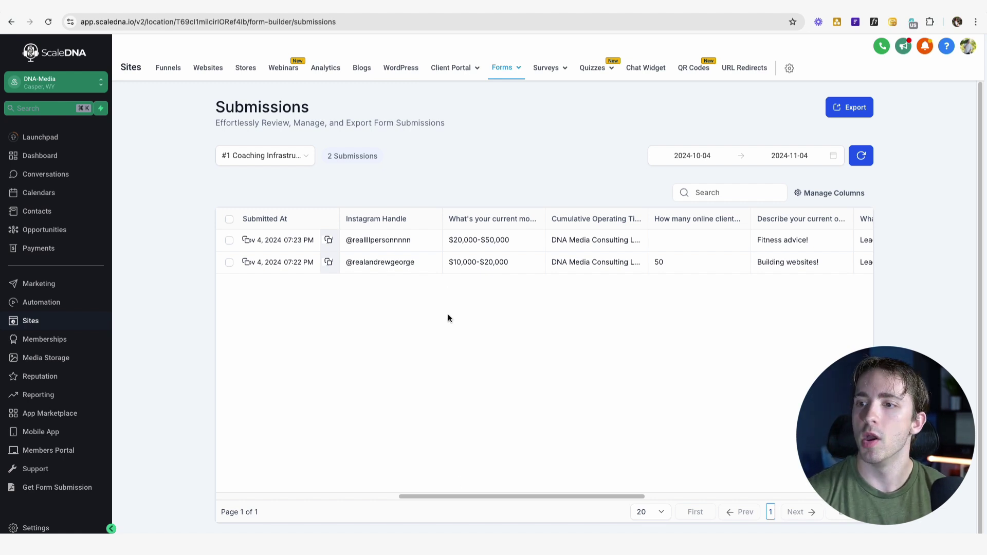
left_click_drag(446, 266, 540, 268)
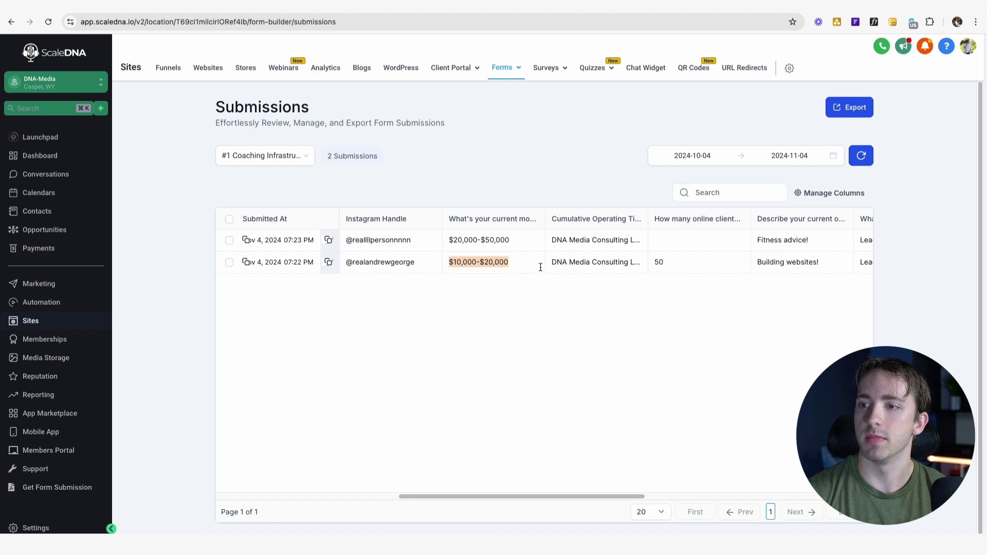
left_click_drag(448, 240, 516, 241)
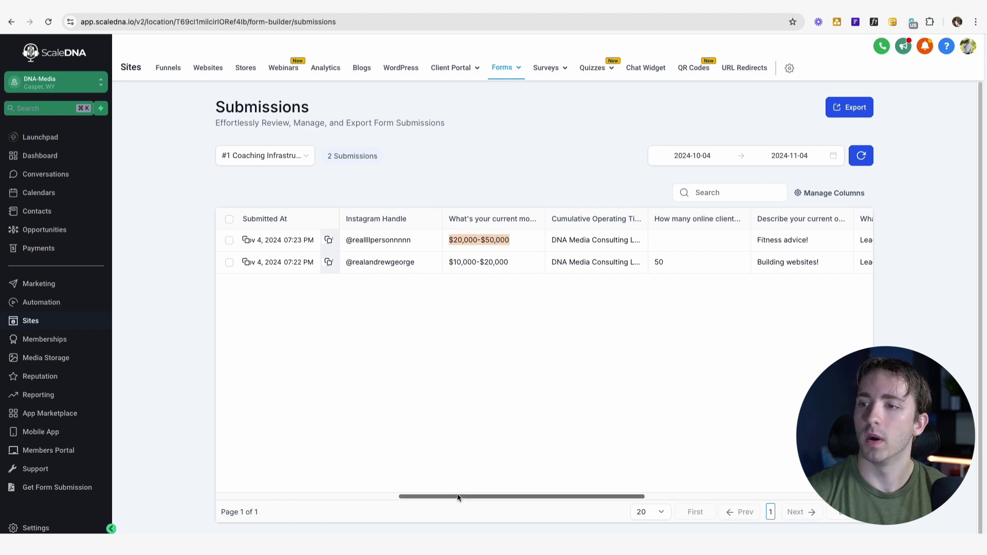
left_click_drag(458, 497, 662, 497)
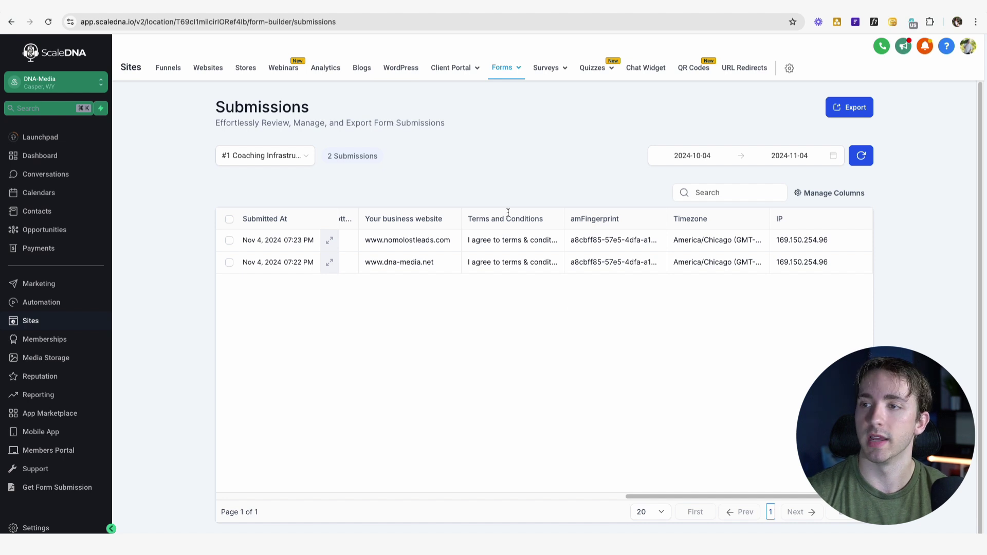
Step: Go to the survey submissions and show those of all surveys
mouse_move(551, 70)
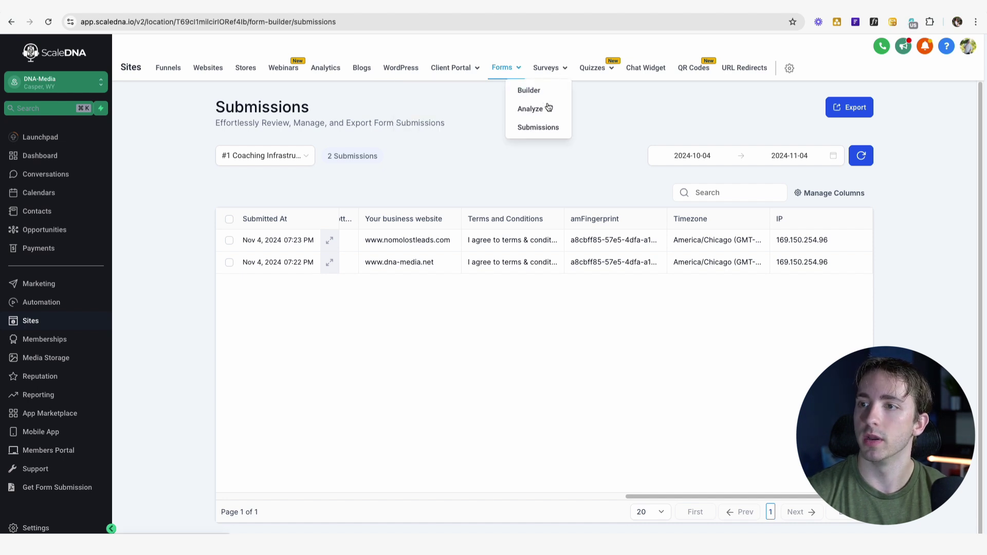
left_click(540, 132)
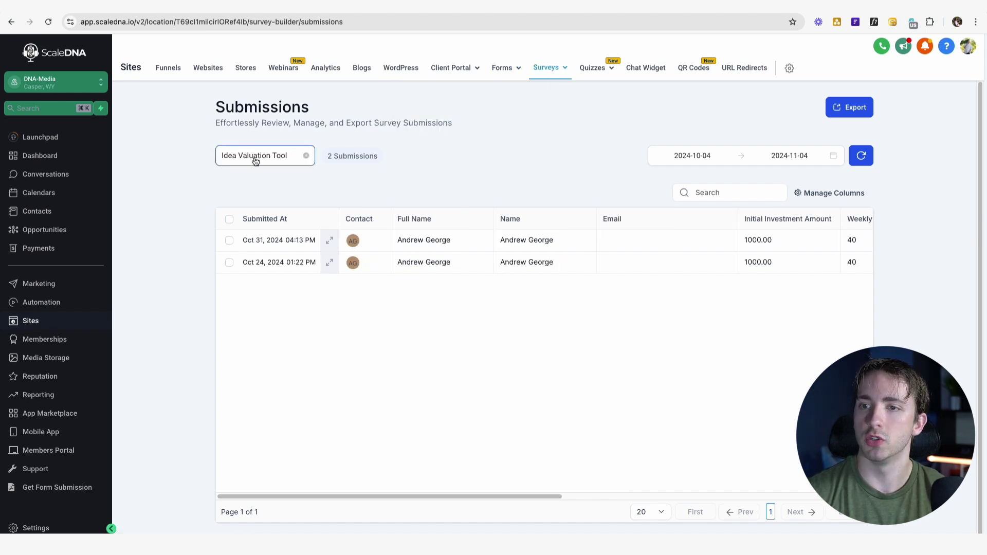
left_click(282, 159)
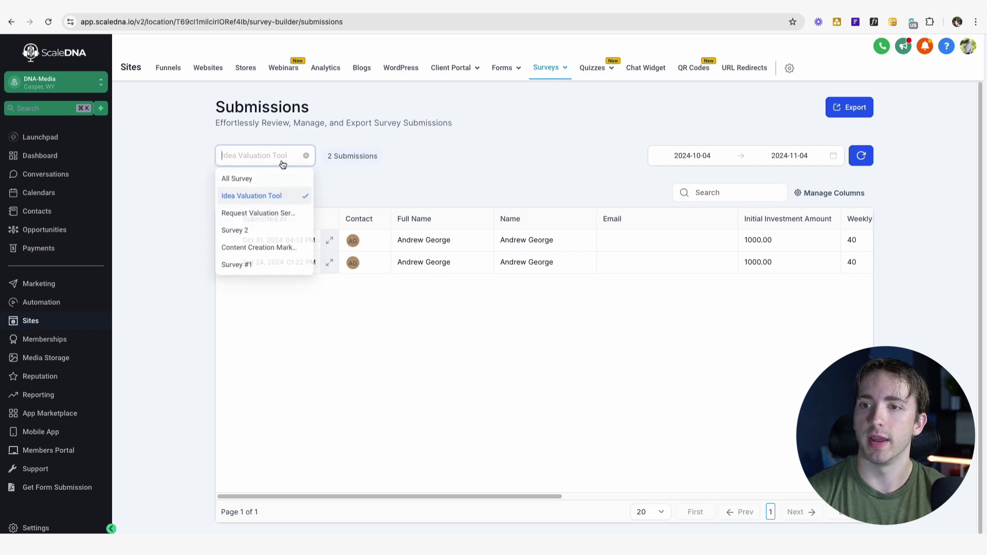
left_click(260, 183)
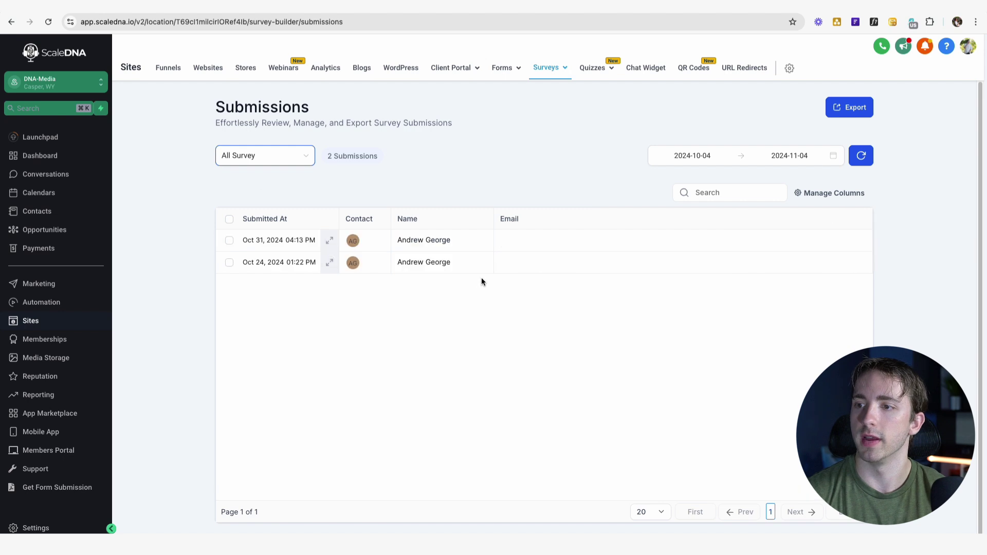
Step: Filter the survey submissions to the Idea Valuation Tool and examine its remaining answer columns
left_click(280, 158)
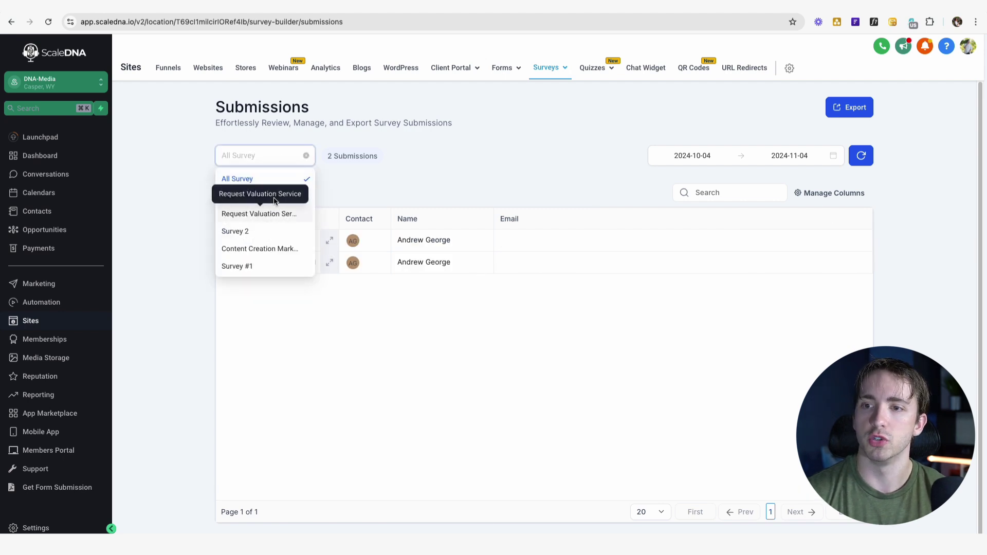
left_click(268, 197)
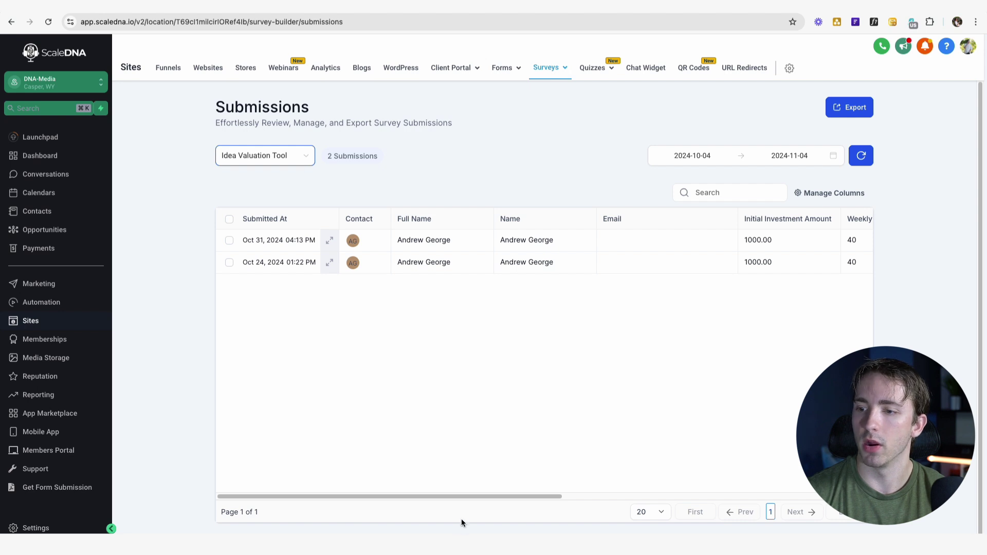
left_click_drag(458, 497, 779, 479)
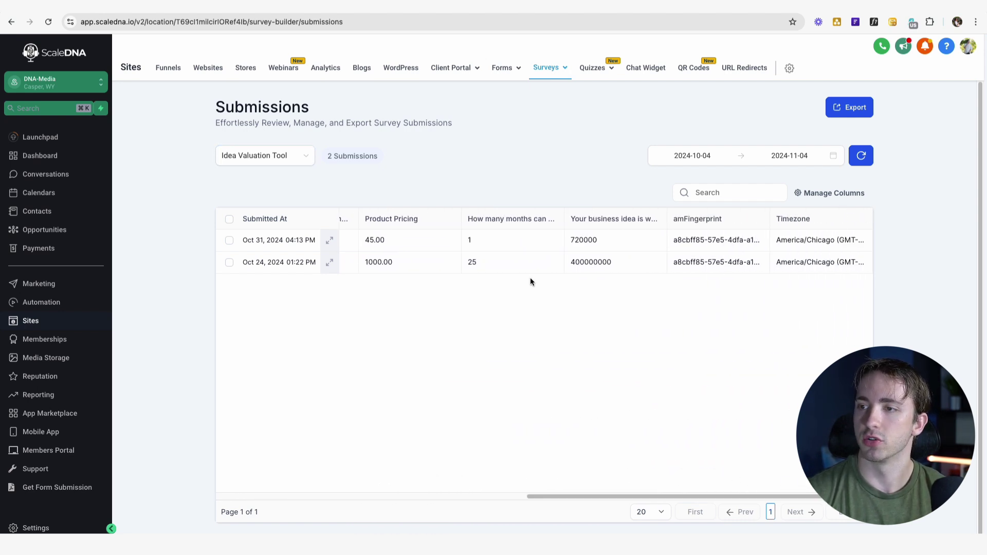
Step: Go to the quiz submissions and examine the answer and score columns for Quiz 0
mouse_move(595, 72)
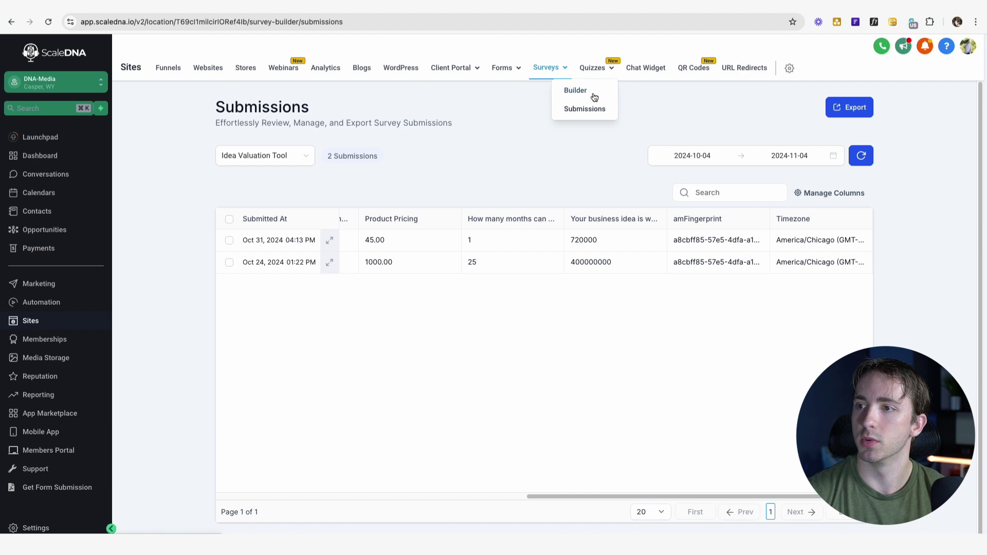
left_click(583, 116)
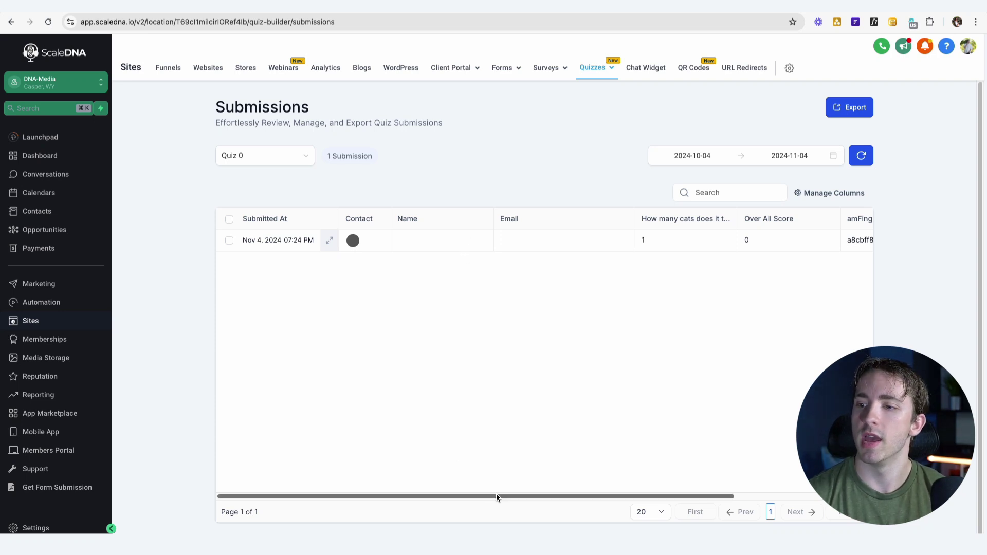
left_click_drag(496, 497, 635, 495)
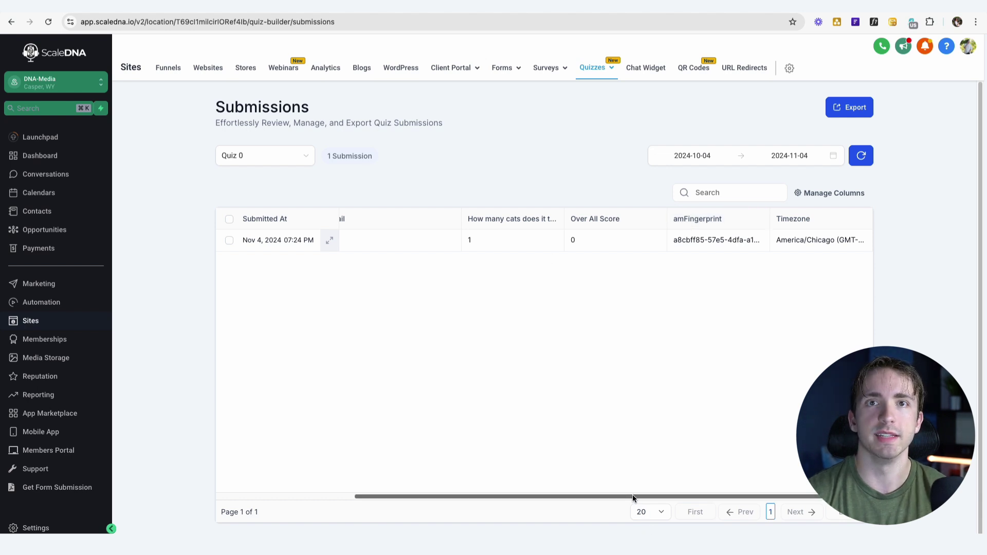
left_click_drag(633, 496, 403, 487)
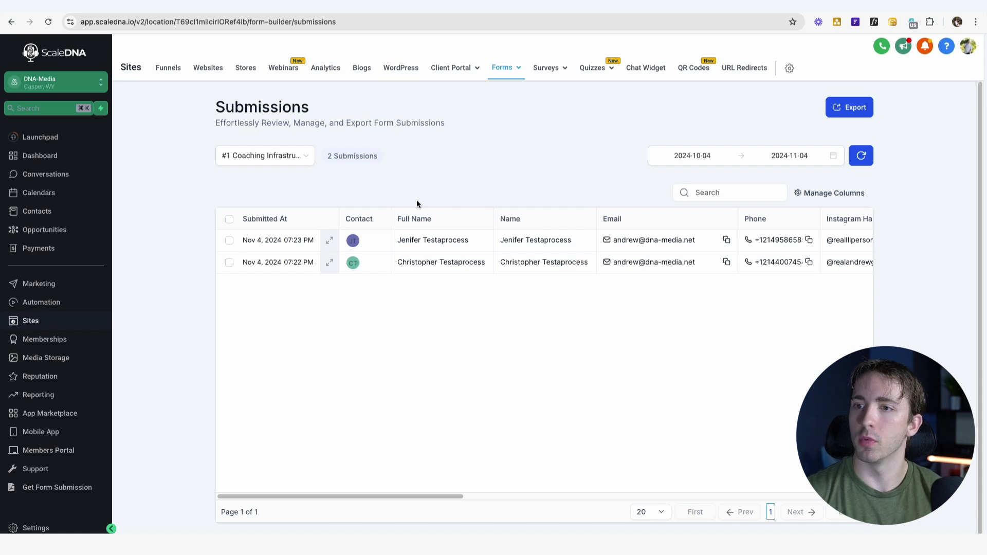
Step: Export the submissions of the #1 Coaching Infrastructure Onboarding Form
left_click(844, 107)
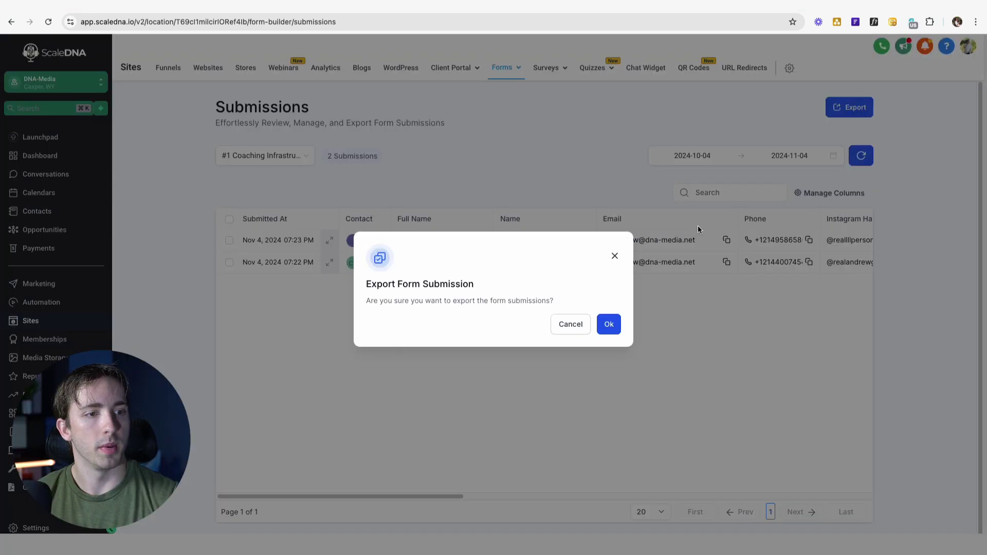
left_click_drag(363, 288, 564, 304)
left_click(609, 325)
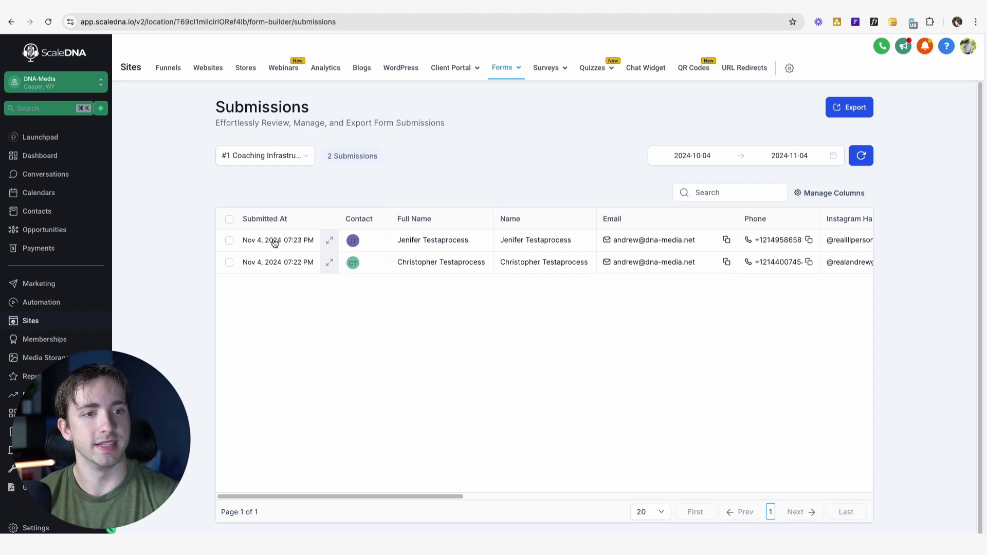
Step: View the details of the Nov 4, 2024 07:23 PM submission, including its answers and page detail, and close them
left_click(274, 242)
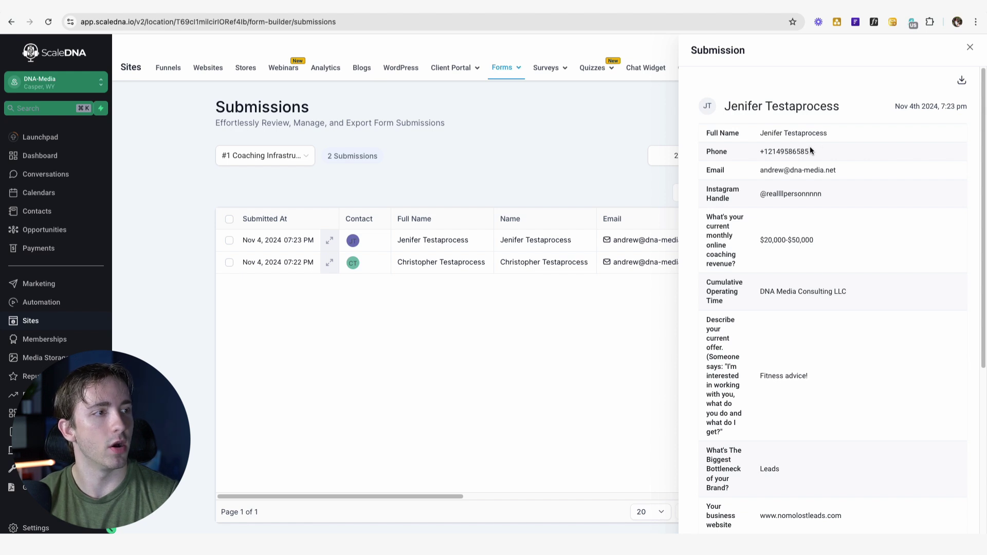
scroll(785, 140, "down", 5)
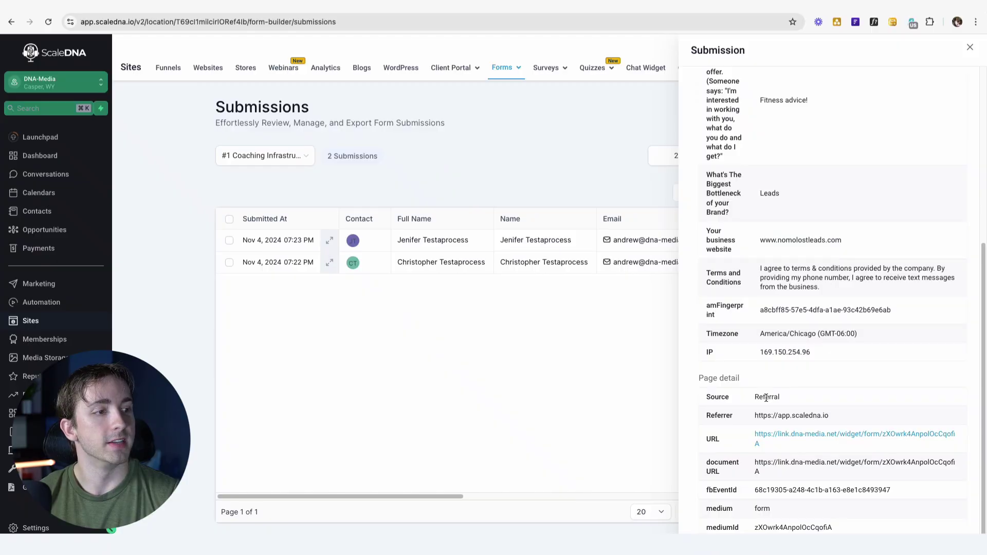
scroll(767, 399, "up", 5)
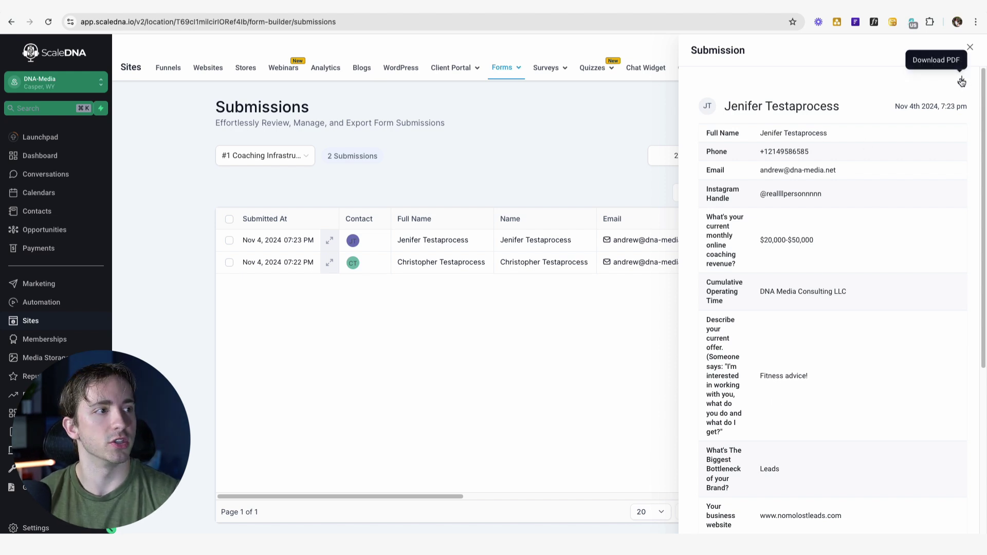
left_click(971, 48)
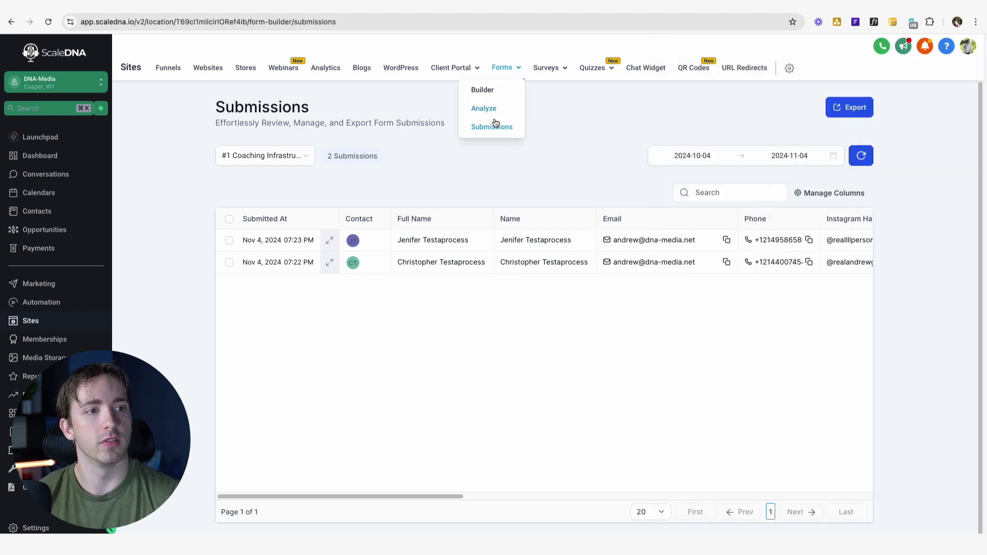
Step: Download the Nov 4, 2024 07:23 PM submission as a PDF, check the file and return to the submissions list
left_click(330, 241)
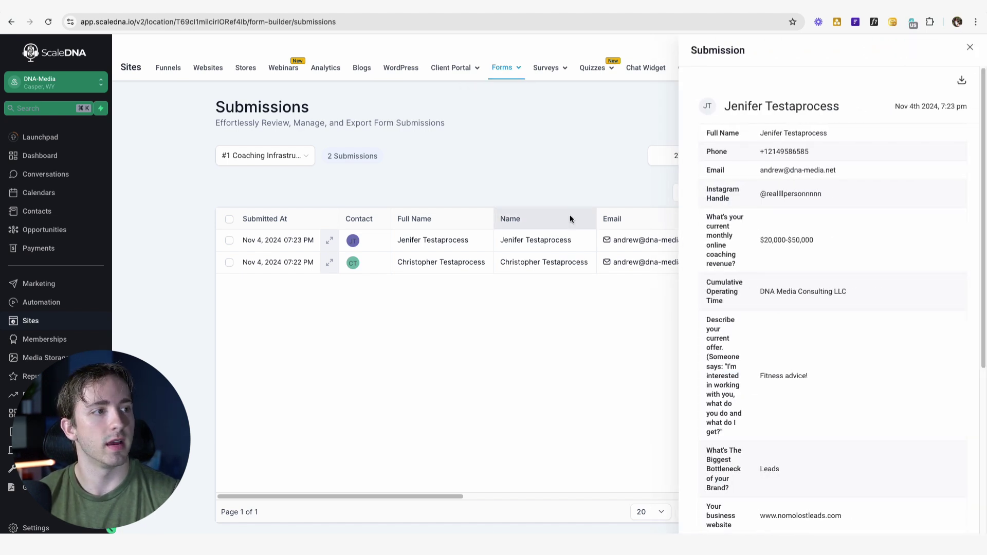
left_click(961, 80)
left_click(591, 316)
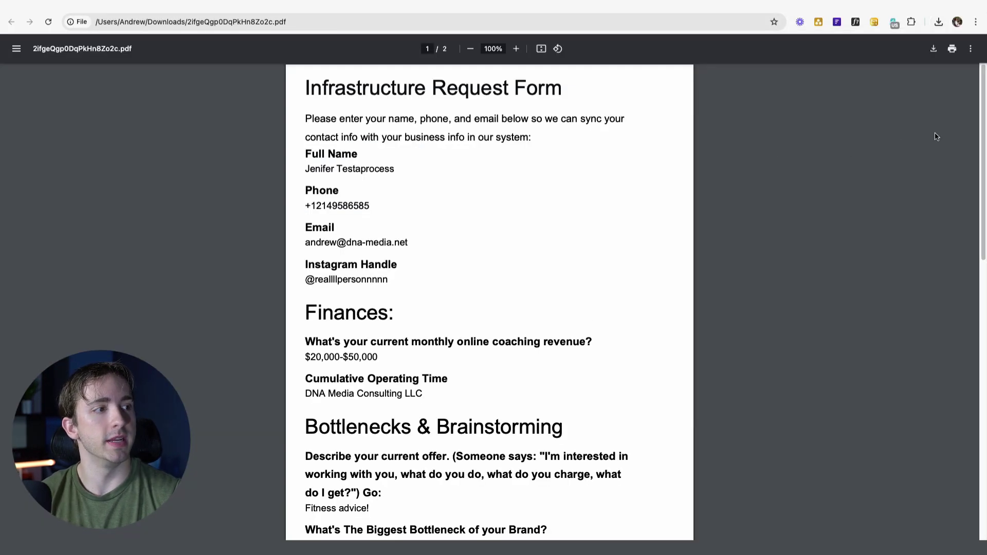
mouse_move(983, 124)
left_mouse_down()
mouse_move(981, 381)
mouse_move(979, 108)
left_mouse_up()
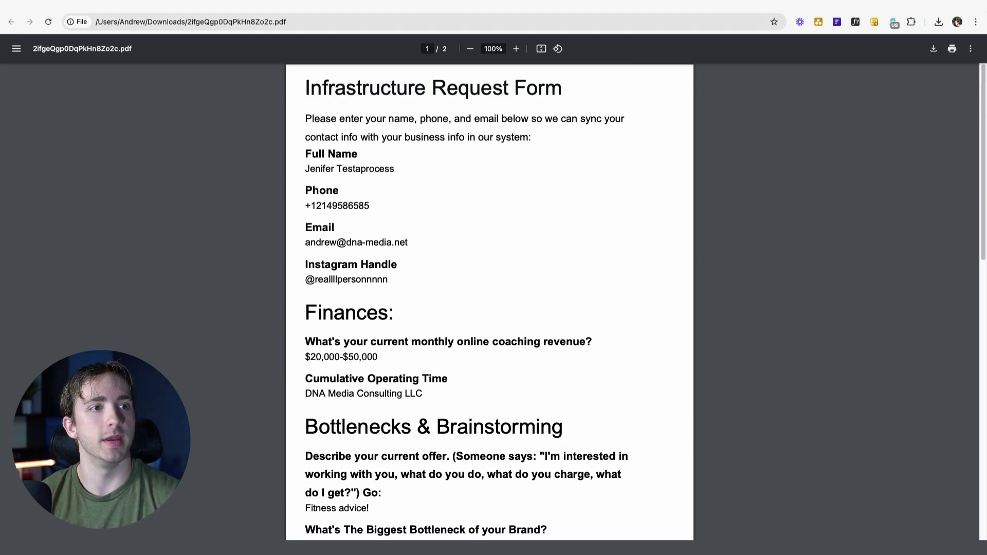
left_click(436, 6)
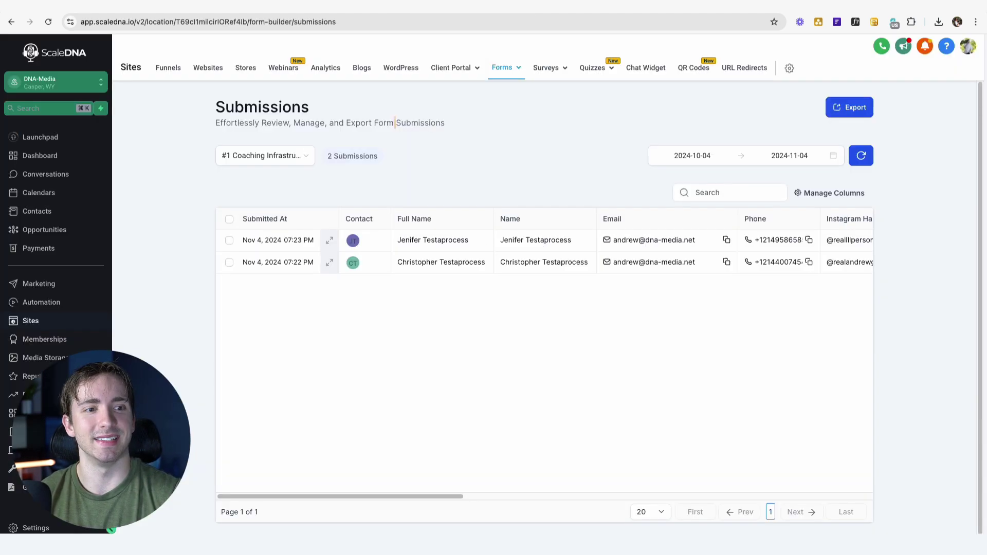
Step: Download a CSV of only the Nov 4, 2024 07:23 PM submission, saved as Form Submission in Downloads
left_click(230, 241)
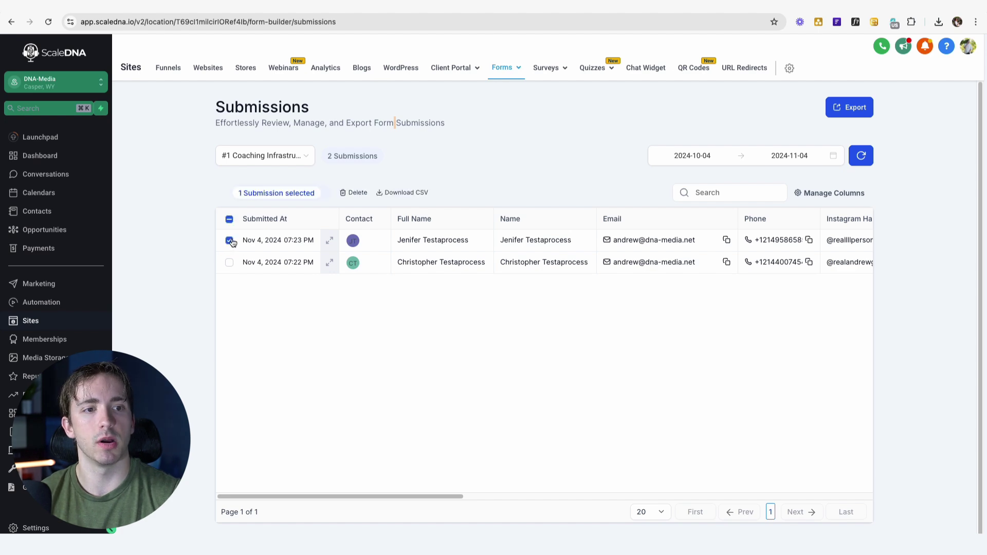
left_click(230, 263)
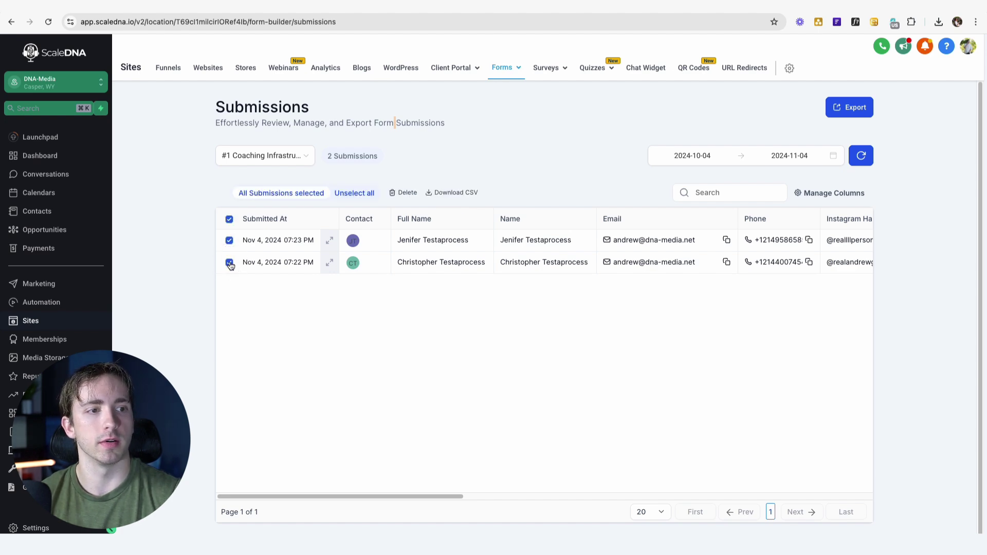
left_click(230, 263)
left_click(397, 193)
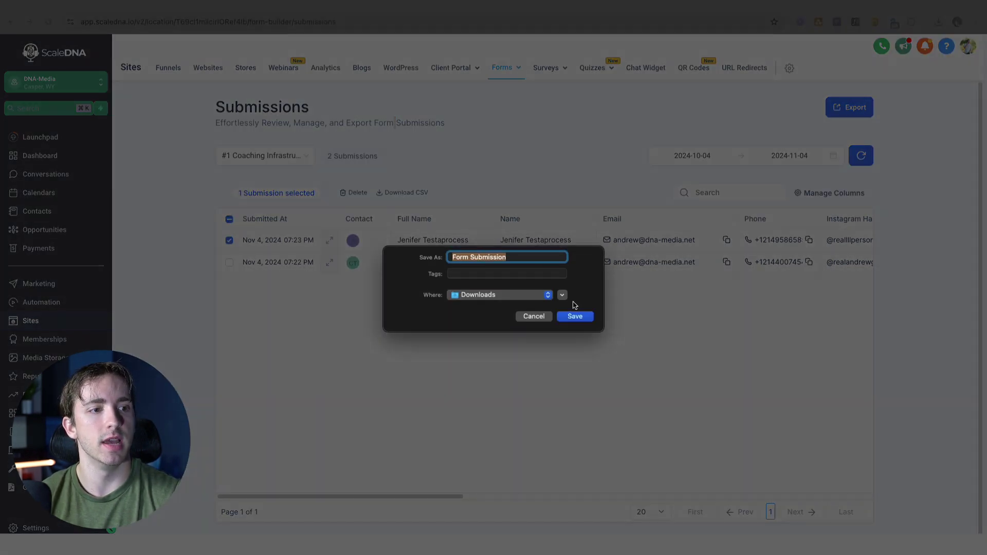
left_click(575, 316)
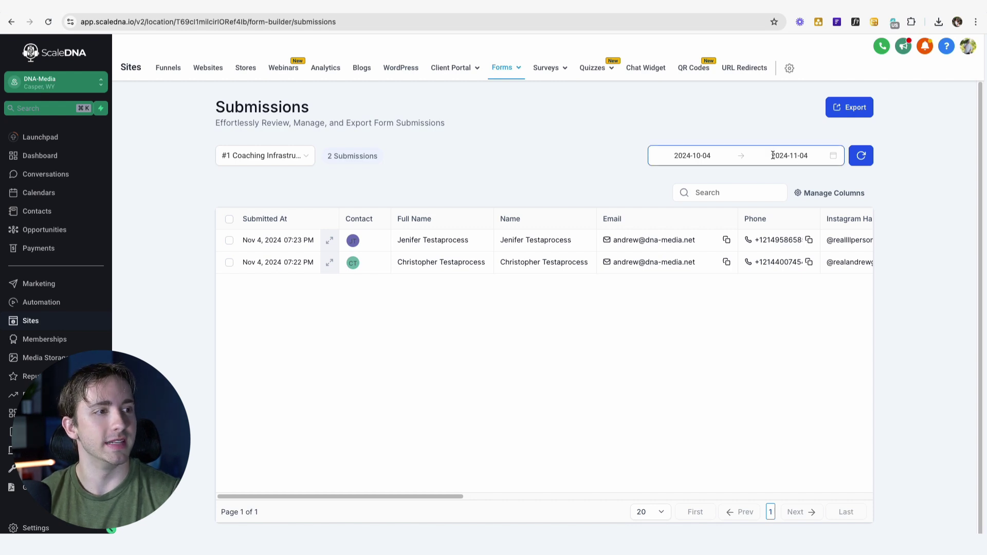
Step: Set the submissions date range to last year, 2023-01-01 to 2023-12-31
left_click(754, 157)
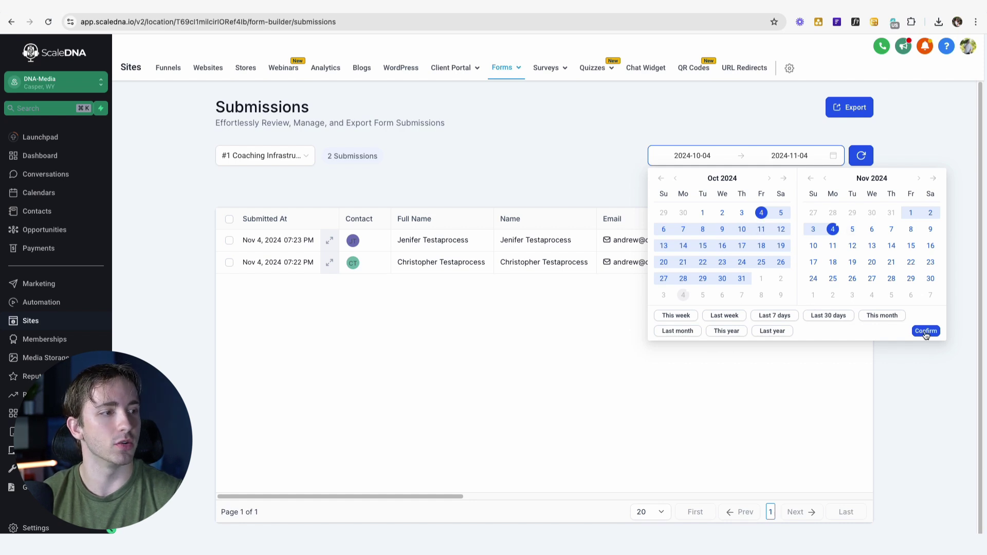
left_click(773, 330)
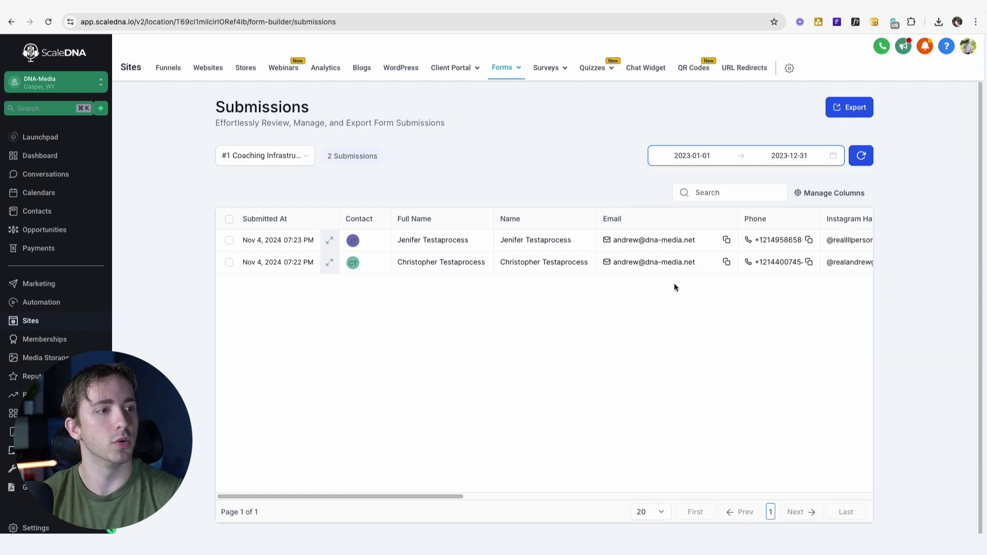
left_click(732, 191)
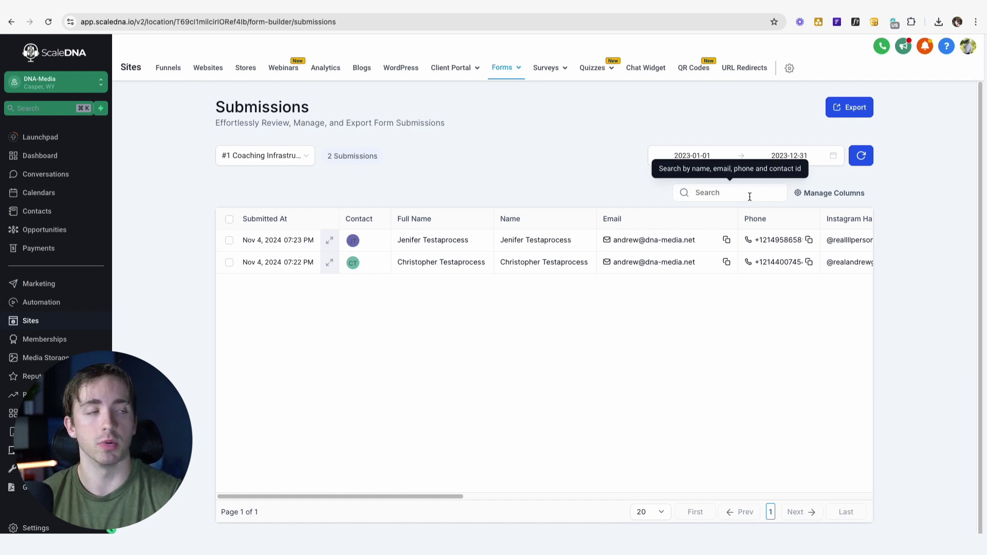
Step: Reduce the submissions table to only the Submitted At and Your business website columns, removing every other field, and apply the change
left_click(824, 197)
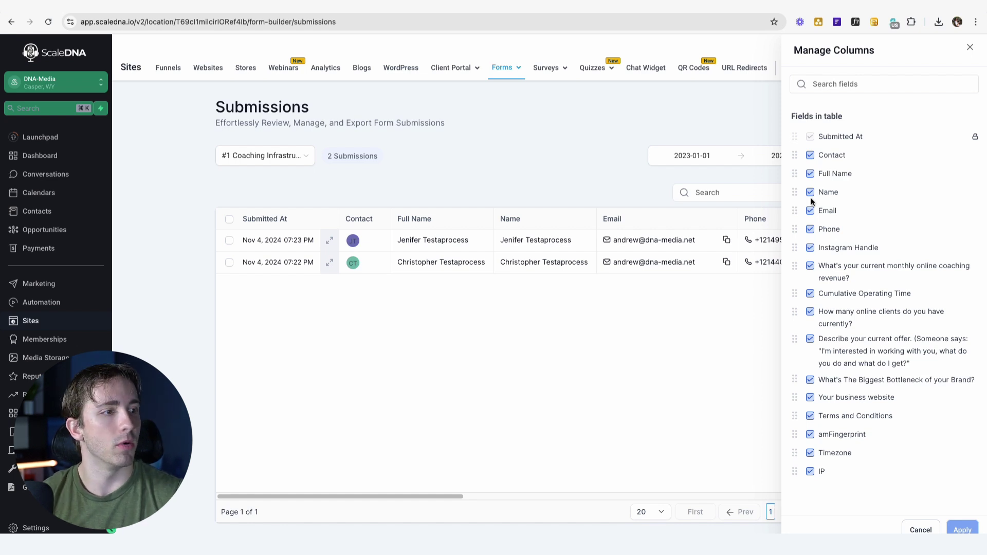
left_click(811, 155)
left_click(810, 173)
left_click(810, 173)
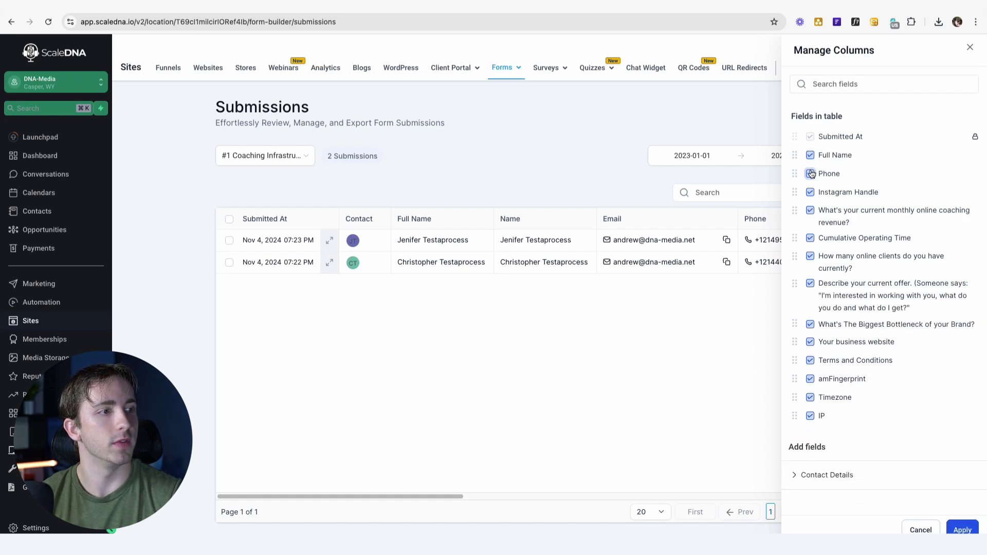
left_click(811, 155)
left_click(811, 156)
left_click(811, 156)
left_click(811, 156)
left_click(811, 156)
left_click(811, 155)
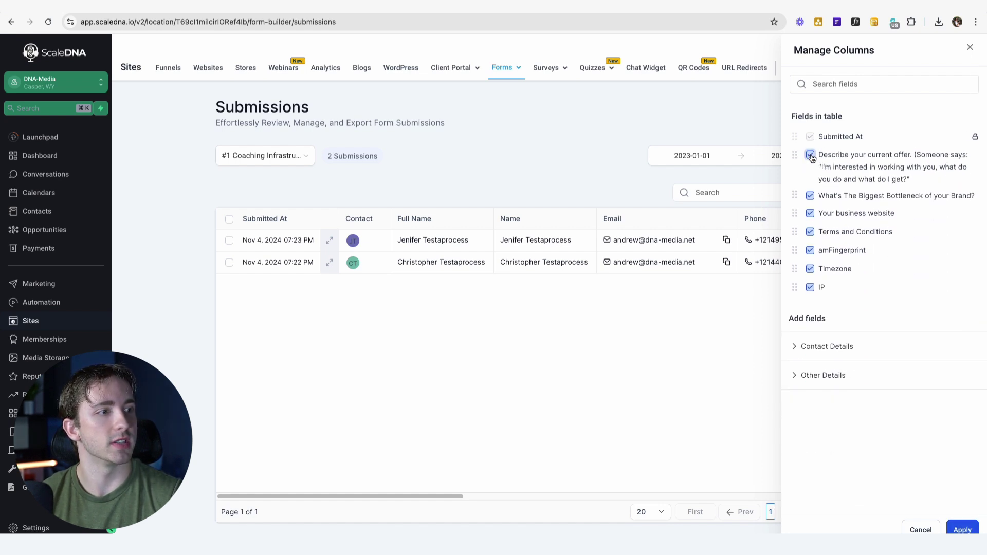
left_click(811, 155)
left_click(811, 155)
left_click(811, 173)
left_click(811, 173)
left_click(811, 174)
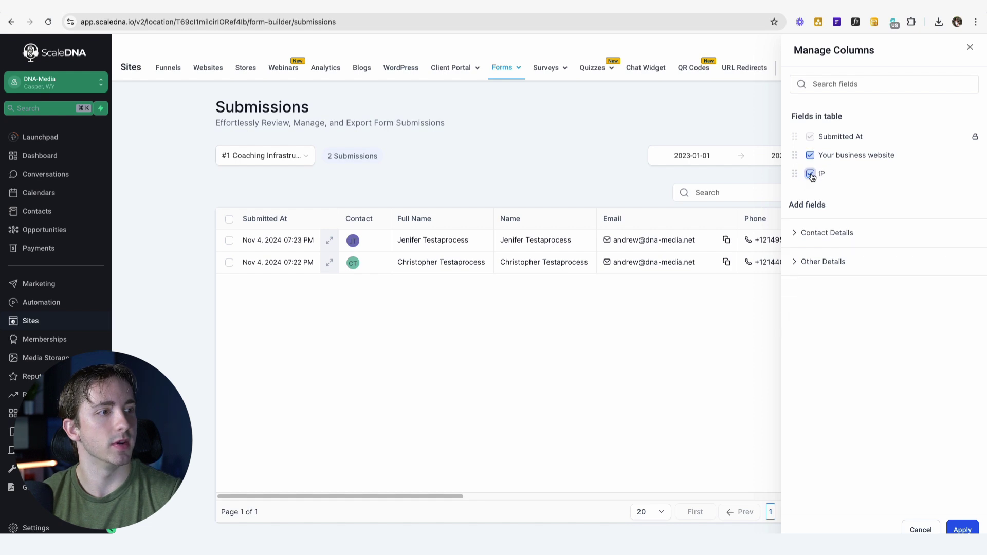
left_click(811, 173)
left_click(963, 530)
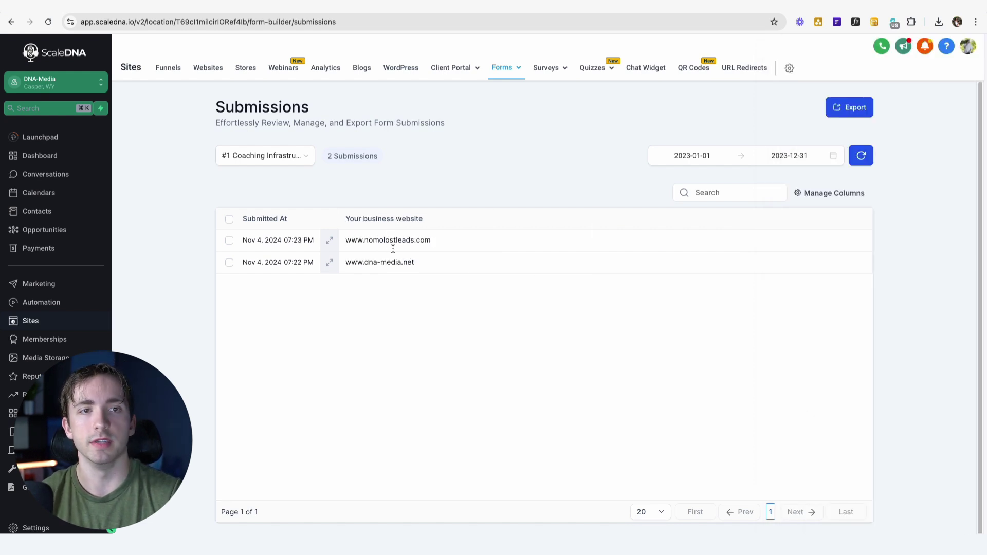
left_click(230, 241)
left_click(229, 263)
left_click(353, 191)
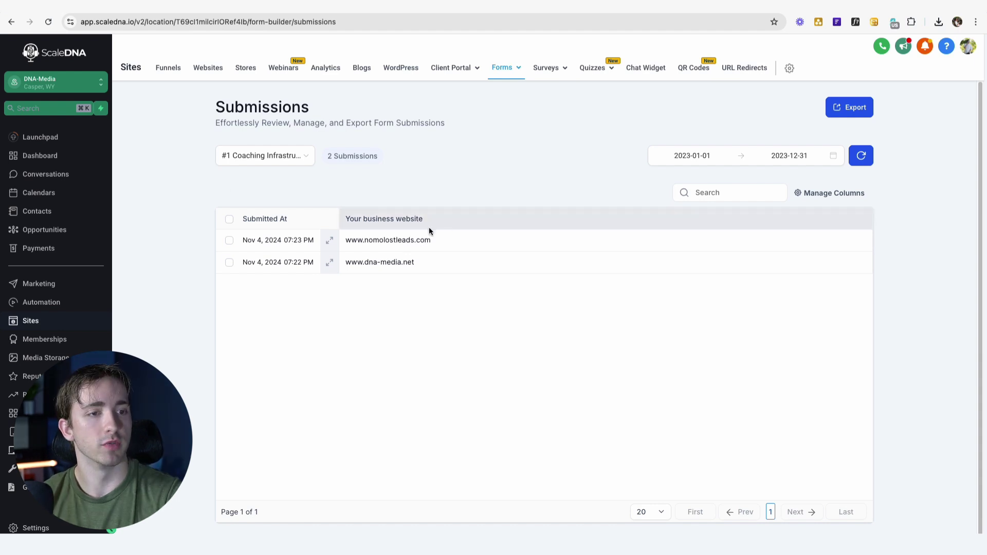
Step: Add all the Other Details fields back to the submissions table, from IP and Timezone through Instagram Handle and Full Name, and apply
left_click(823, 194)
left_click(804, 249)
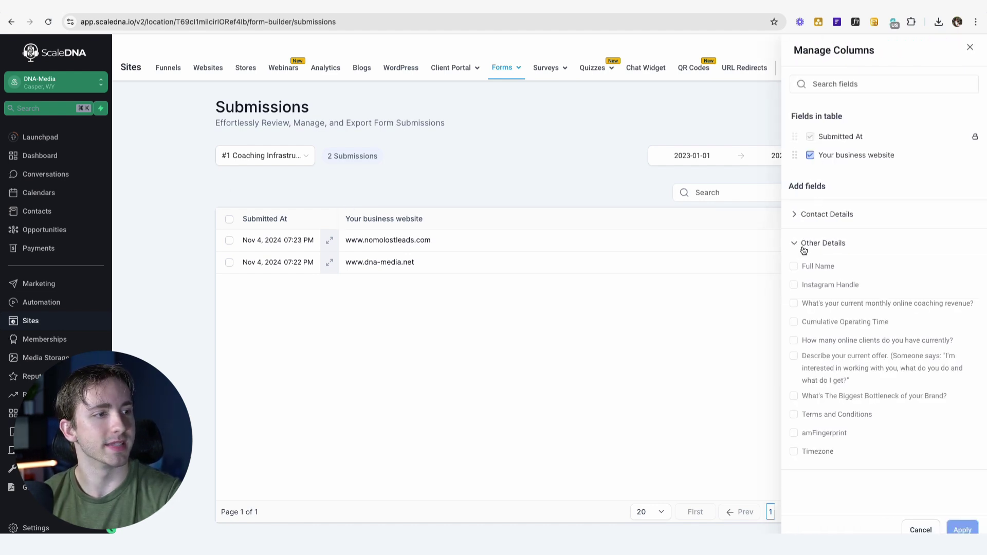
left_click(795, 489)
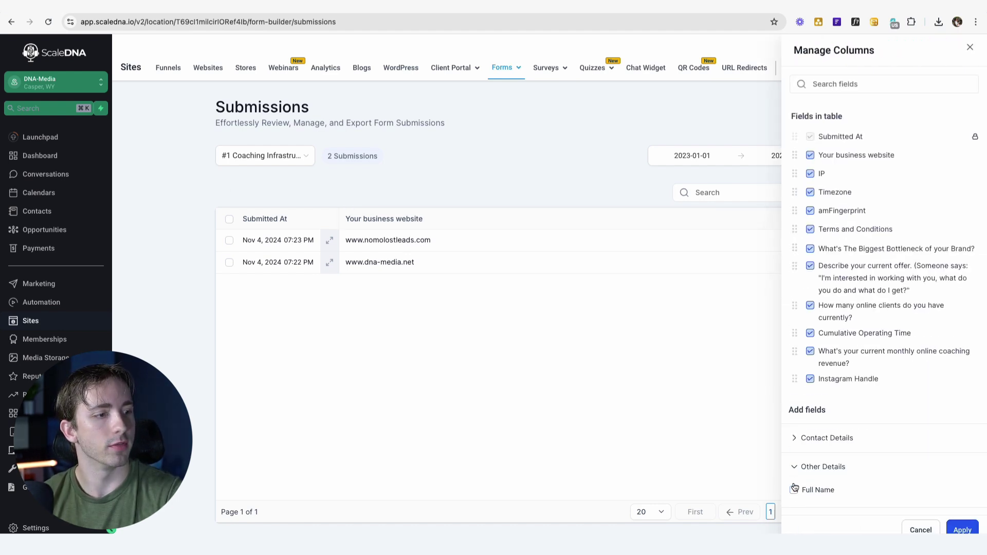
left_click(795, 490)
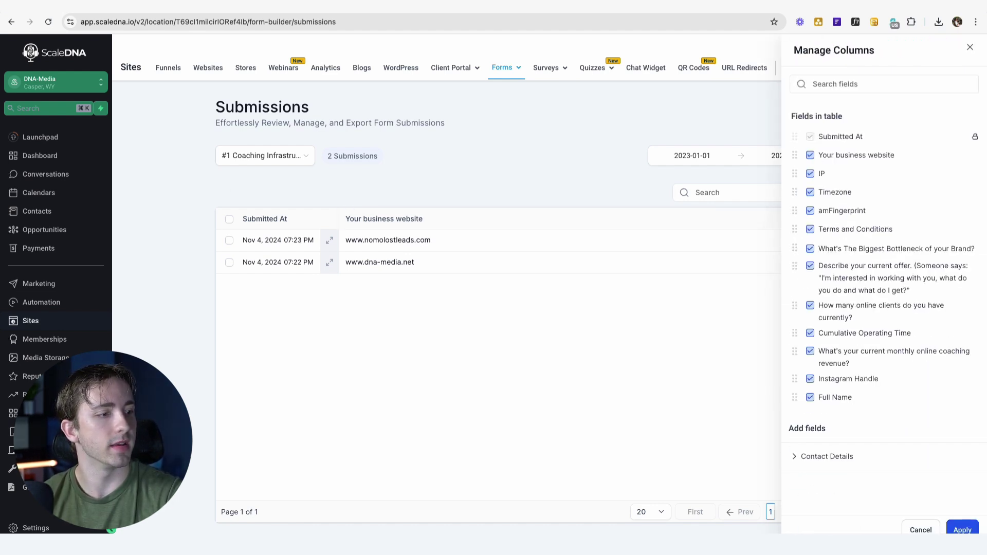
left_click(963, 530)
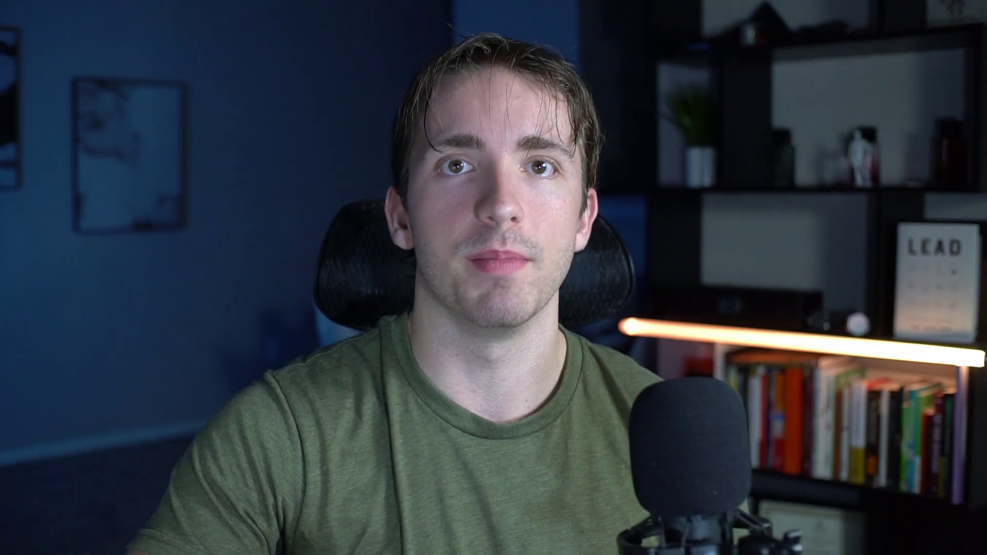